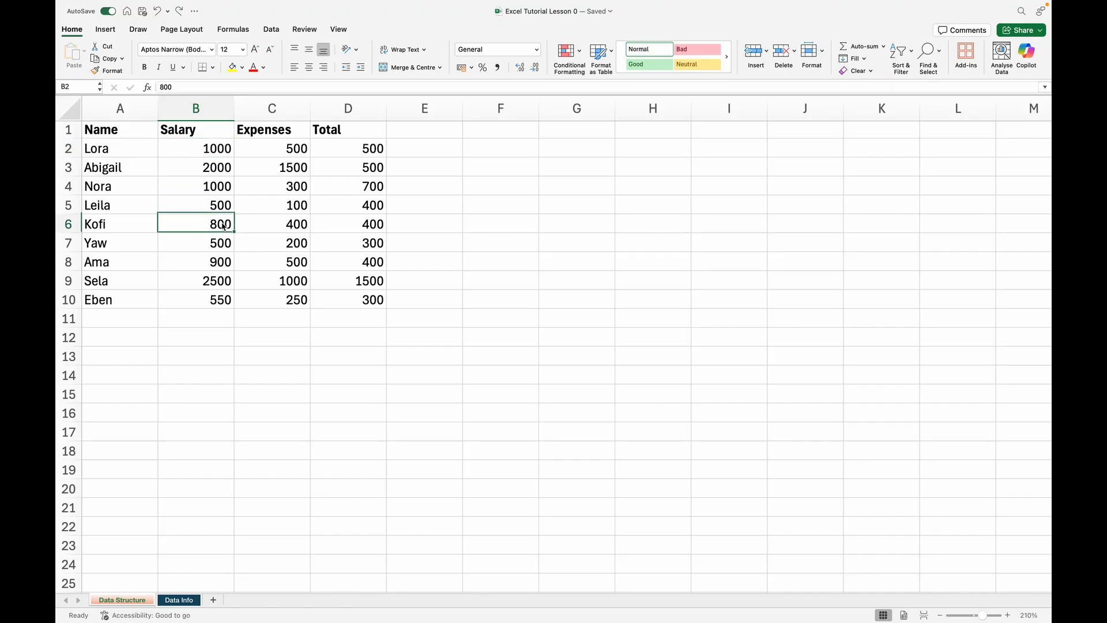
# Copy the range A4:D10, paste it starting at cell G11, and undo the paste
pyautogui.click(141, 190)
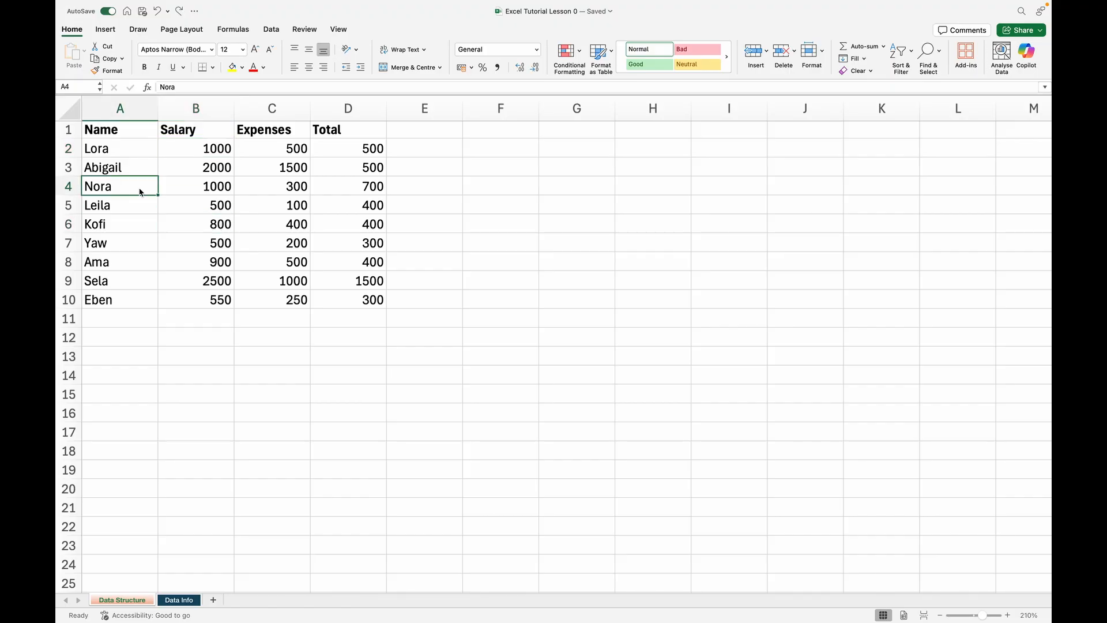
pyautogui.moveTo(130, 191); pyautogui.dragTo(334, 301)
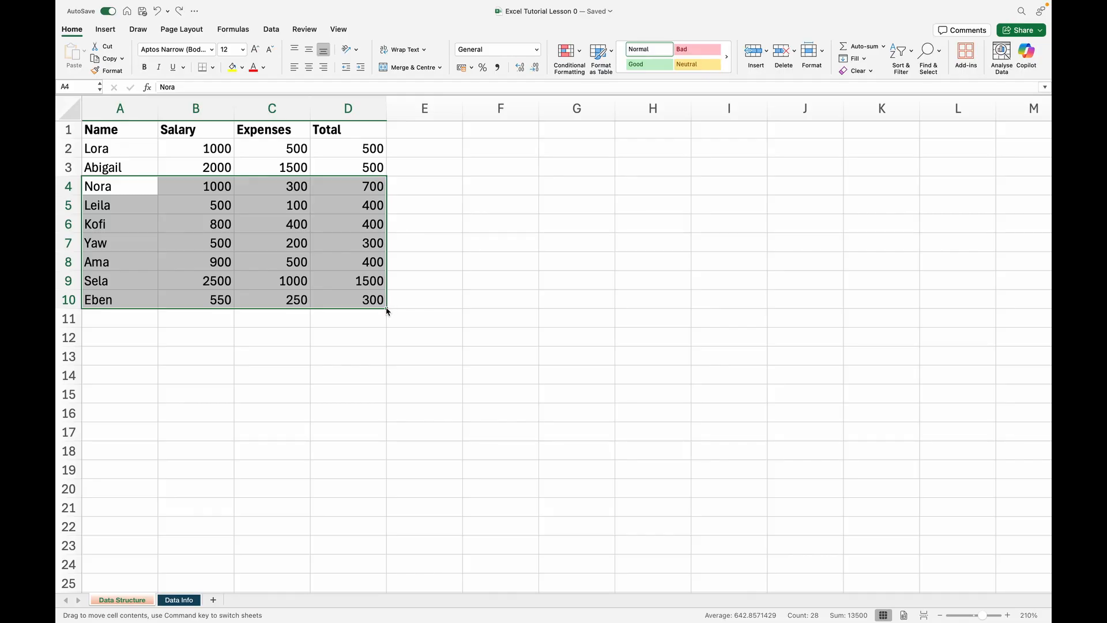
pyautogui.moveTo(387, 310); pyautogui.dragTo(620, 447)
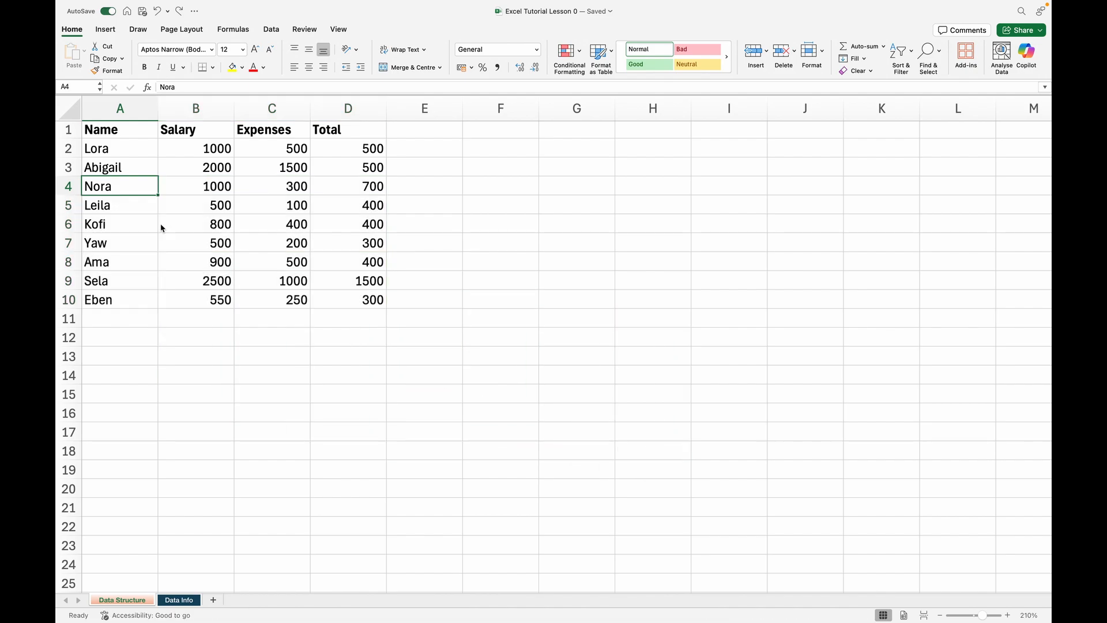
pyautogui.moveTo(120, 194); pyautogui.dragTo(365, 300)
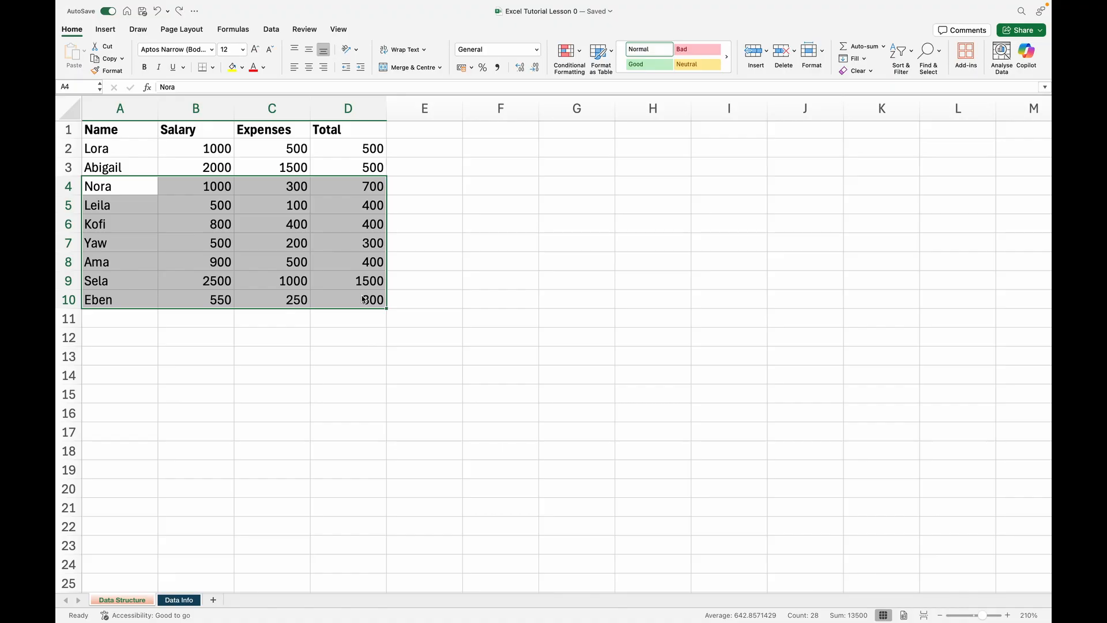
pyautogui.rightClick(364, 299)
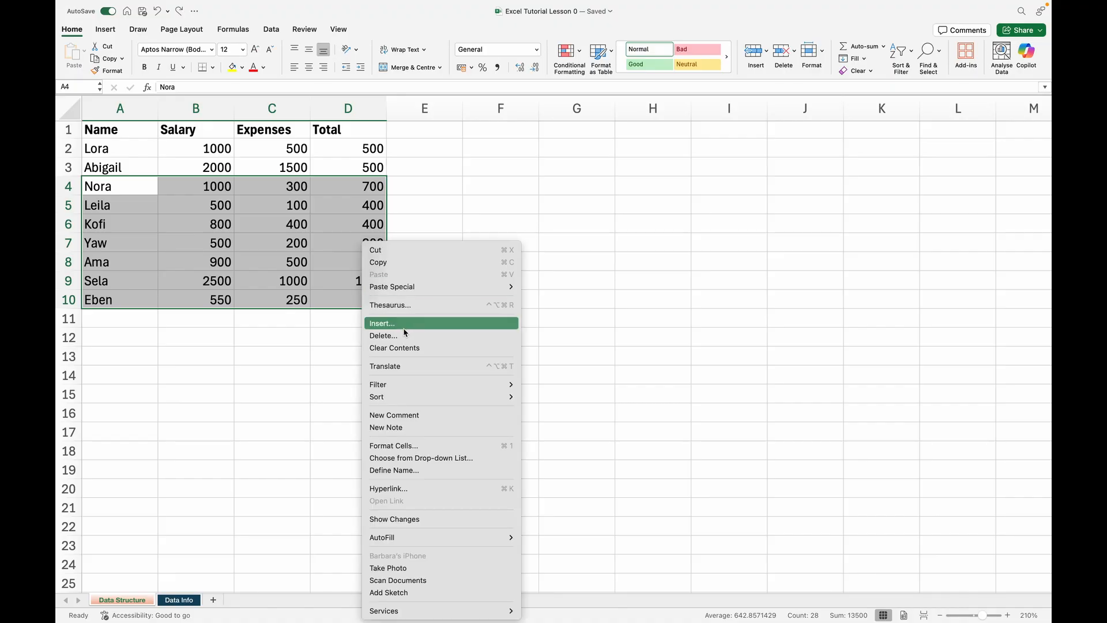
pyautogui.click(391, 263)
pyautogui.click(593, 327)
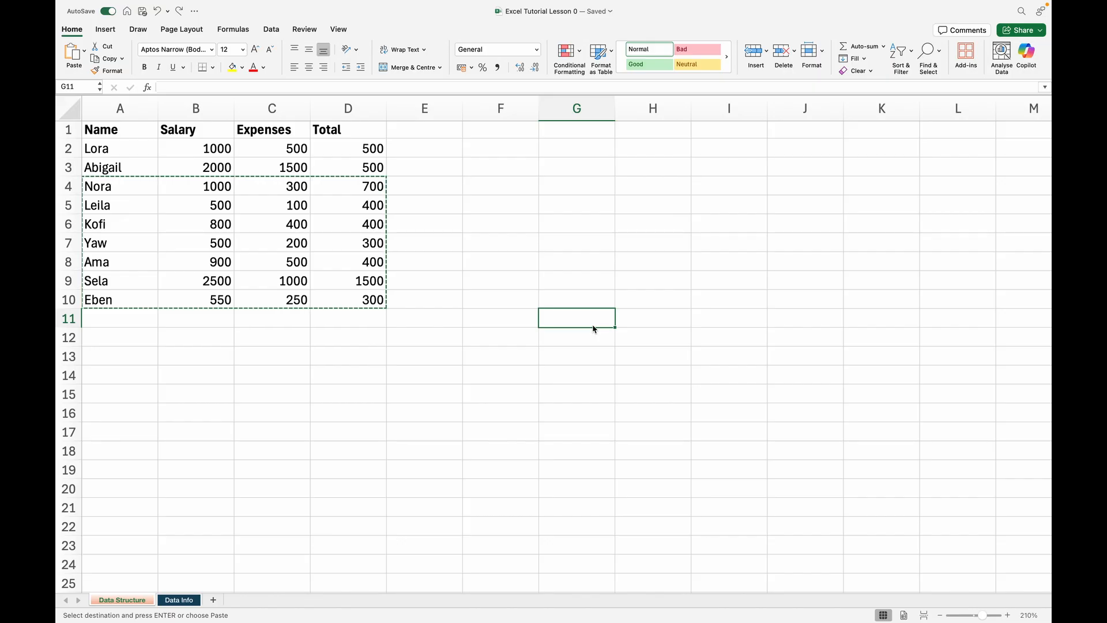
pyautogui.press('super+v')
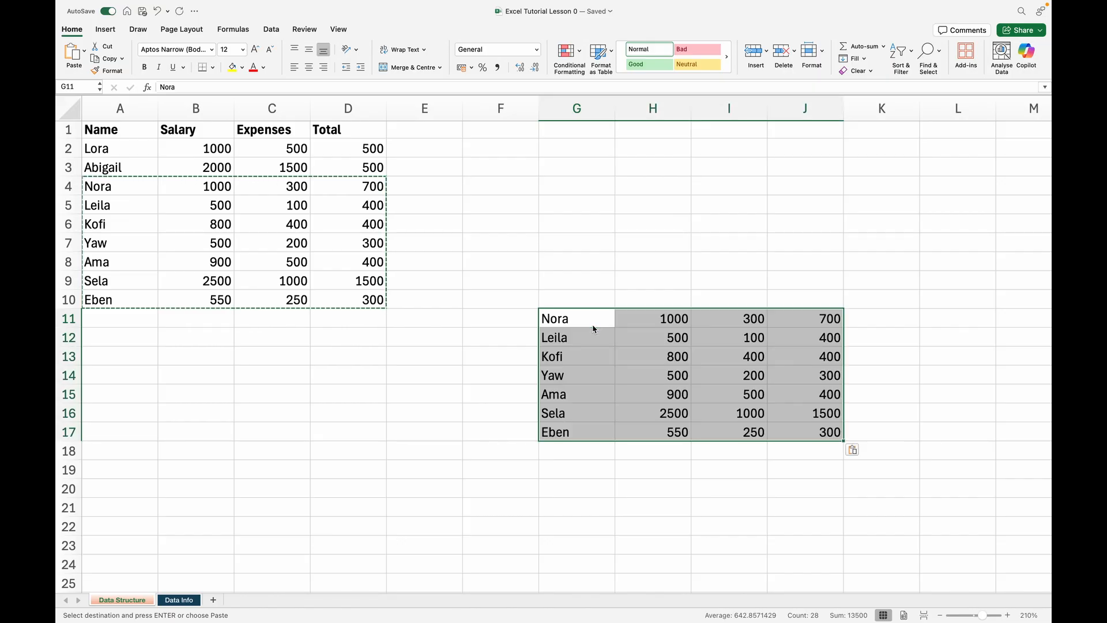
pyautogui.click(865, 396)
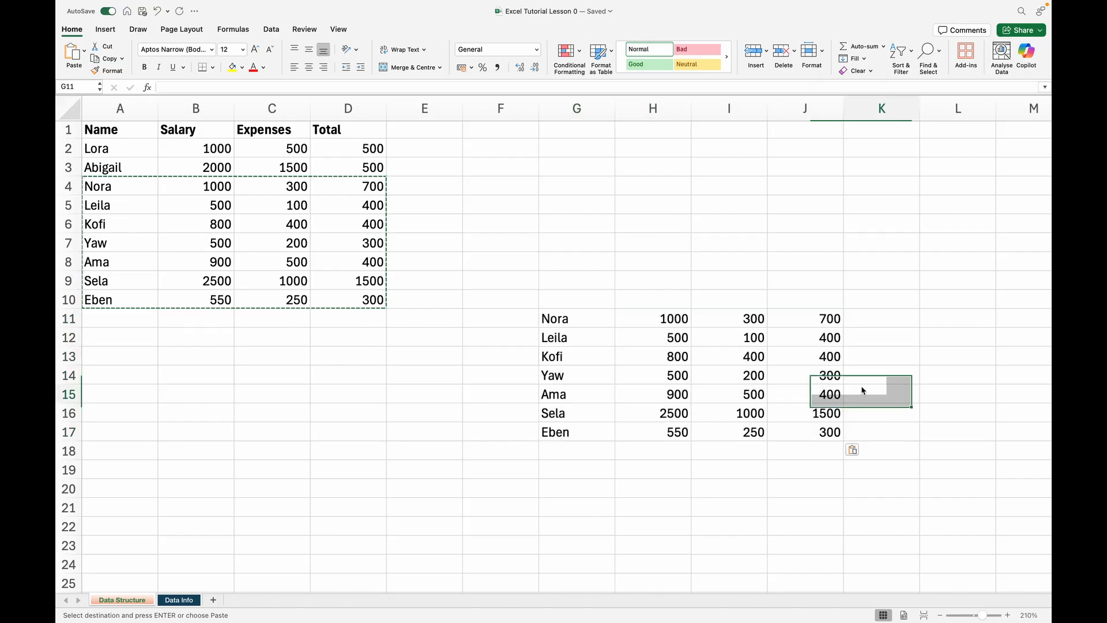
pyautogui.press('super+z')
# Cut the range A4:D10, paste it starting at cell H12, and undo the move
pyautogui.click(110, 188)
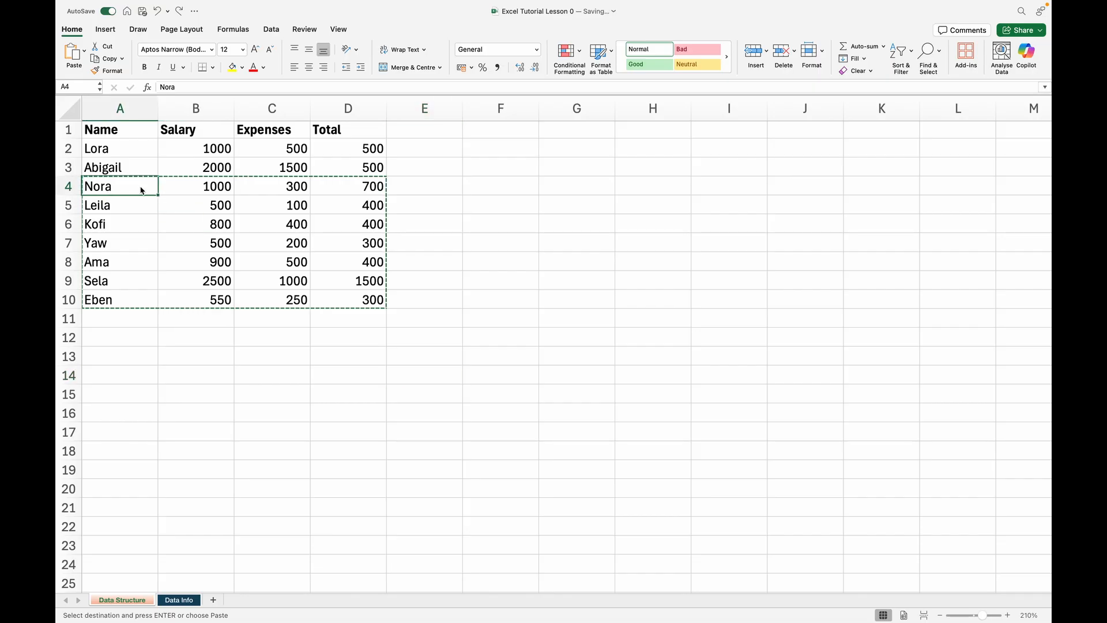
pyautogui.moveTo(145, 192); pyautogui.dragTo(358, 276)
pyautogui.click(358, 276)
pyautogui.click(109, 188)
pyautogui.moveTo(156, 190); pyautogui.dragTo(367, 302)
pyautogui.rightClick(159, 188)
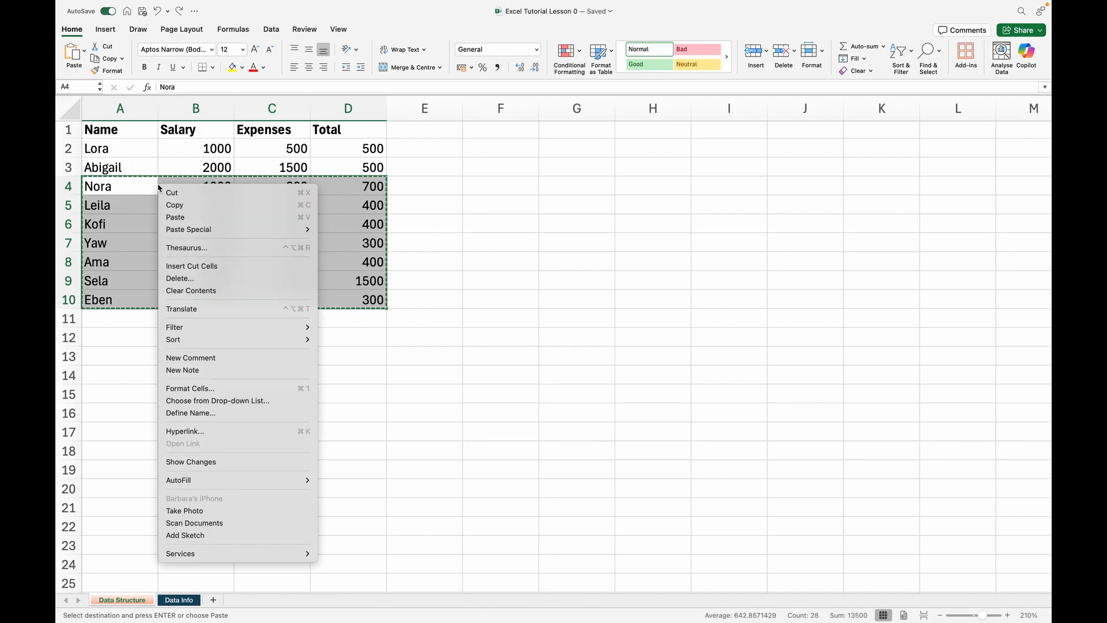
pyautogui.click(181, 204)
pyautogui.click(636, 348)
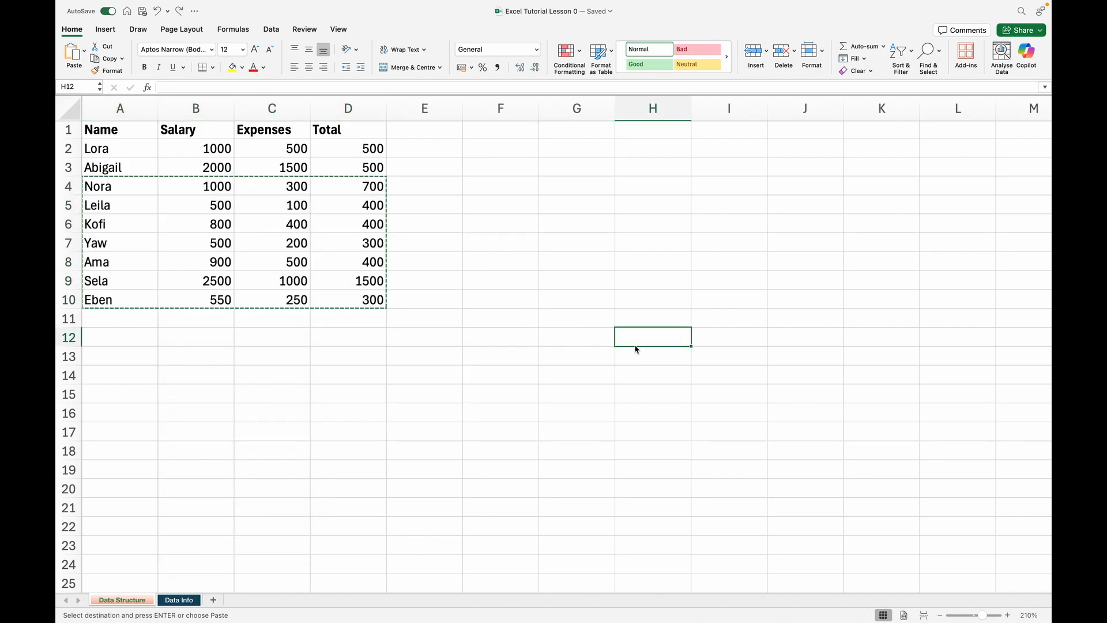
pyautogui.press('super+v')
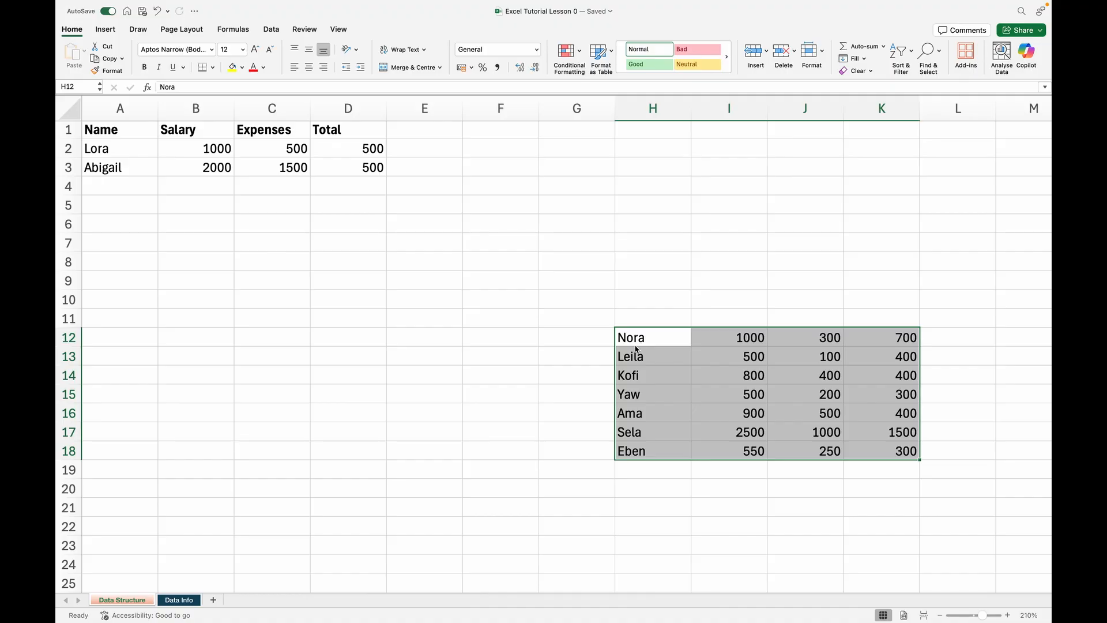
pyautogui.click(580, 326)
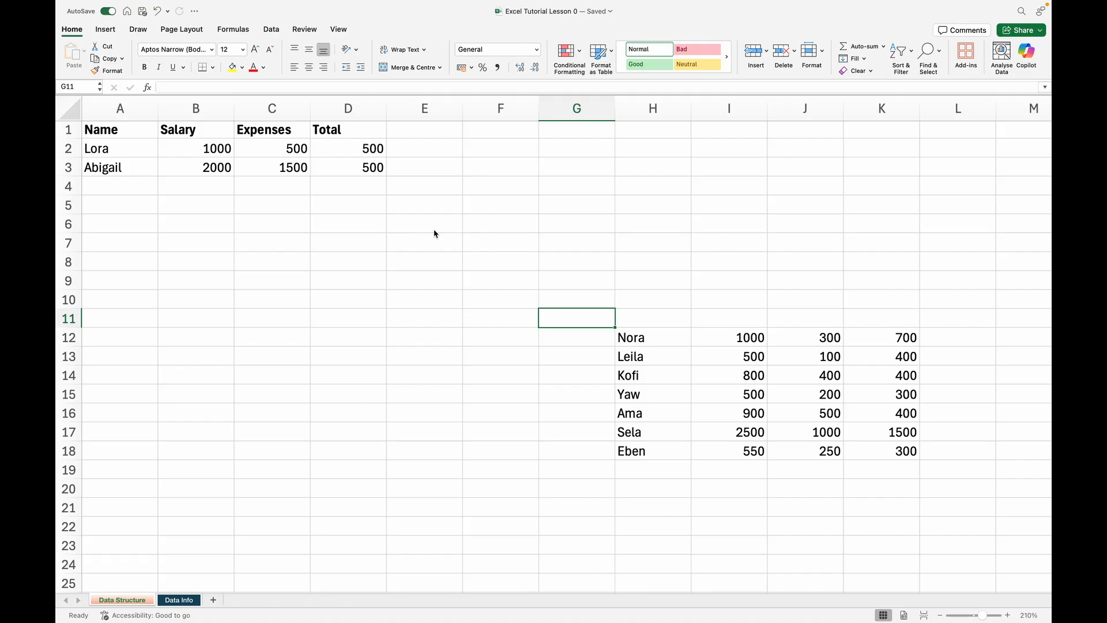
pyautogui.press('super+z')
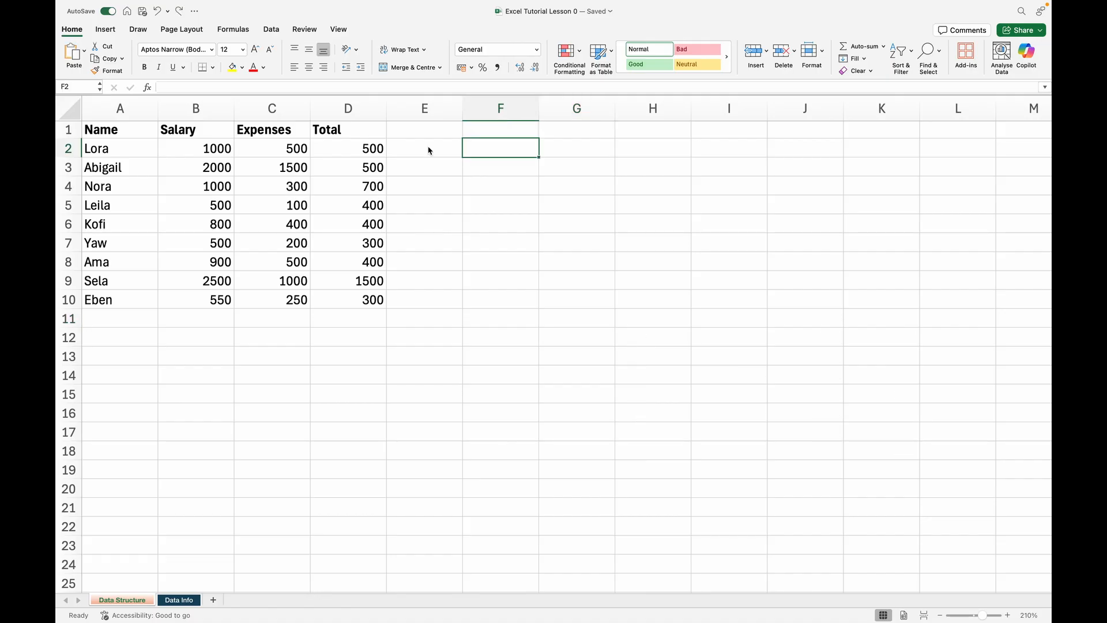
# Enter 500 in cell E2 beside the first Total value, and clear that cell again
pyautogui.click(429, 151)
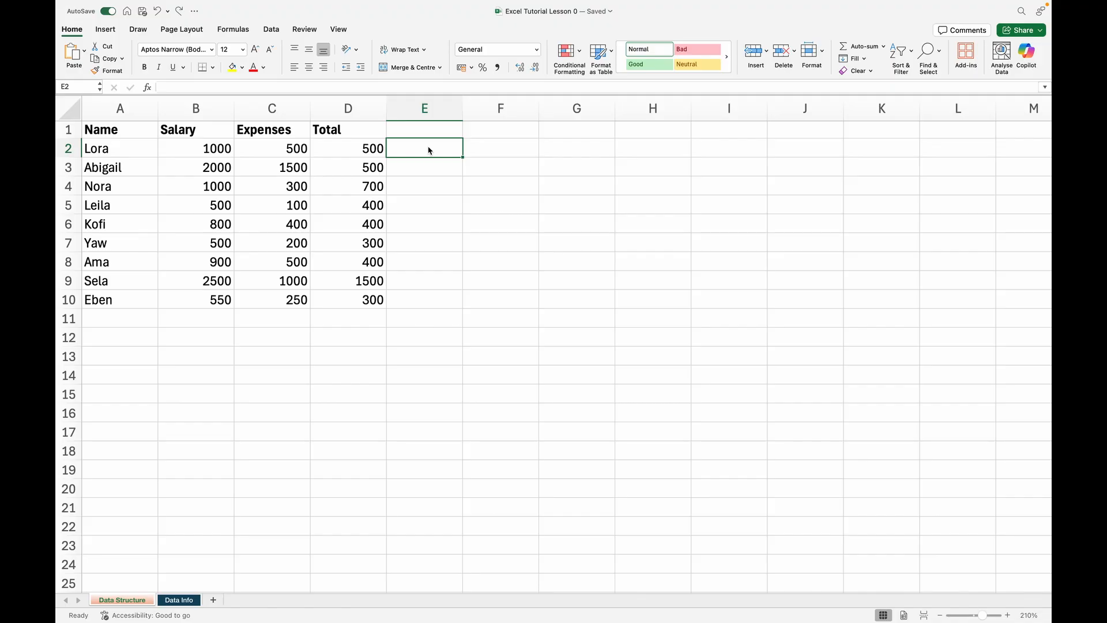
pyautogui.write('500')
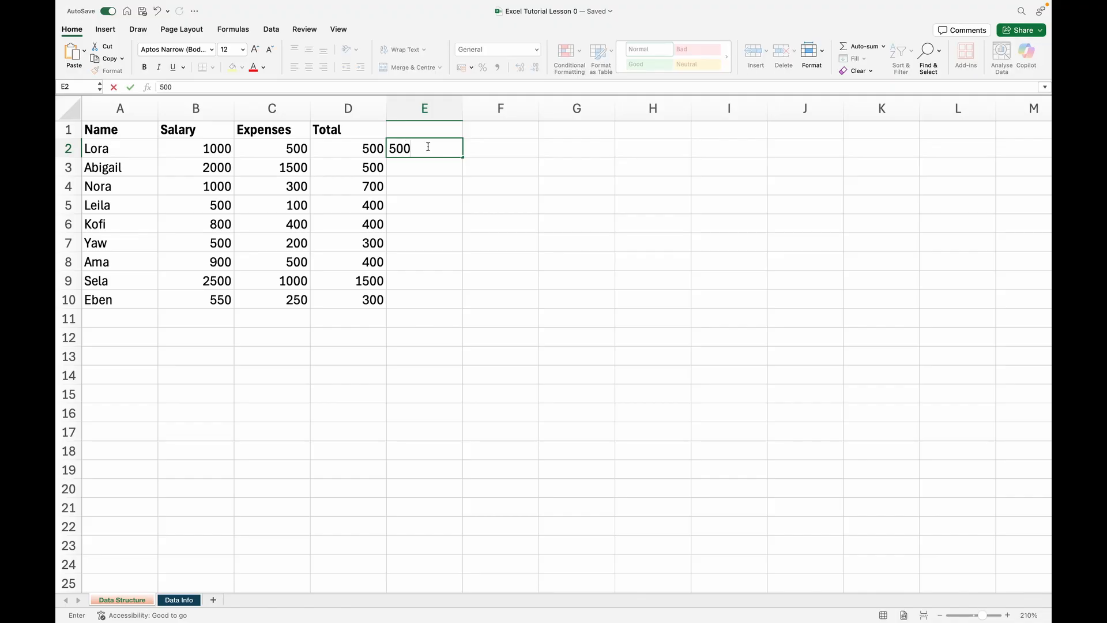
pyautogui.click(427, 165)
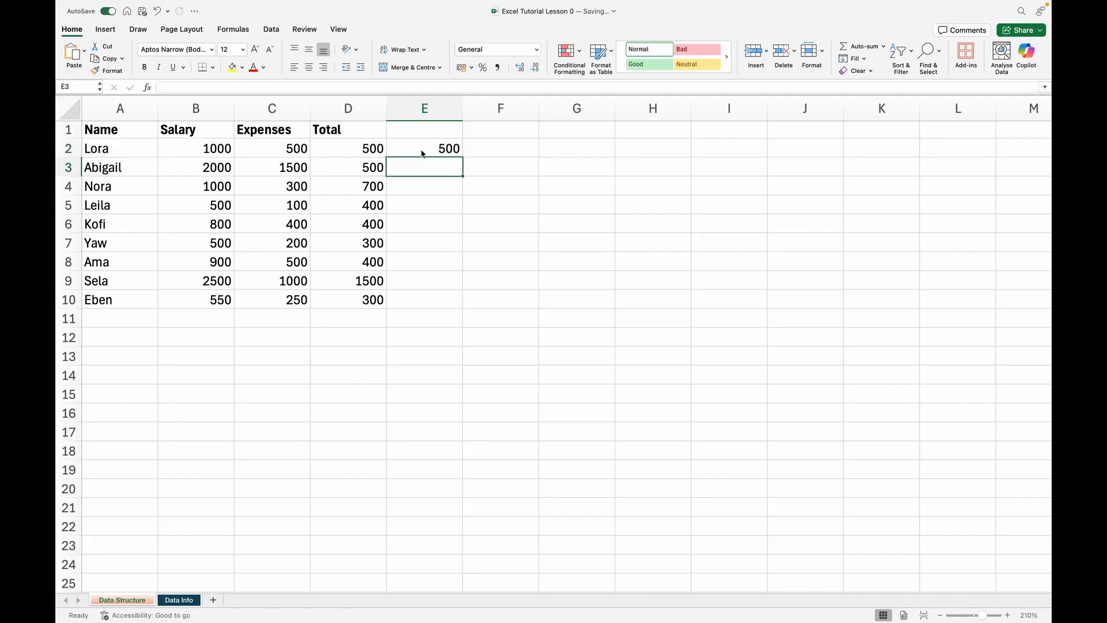
pyautogui.click(422, 149)
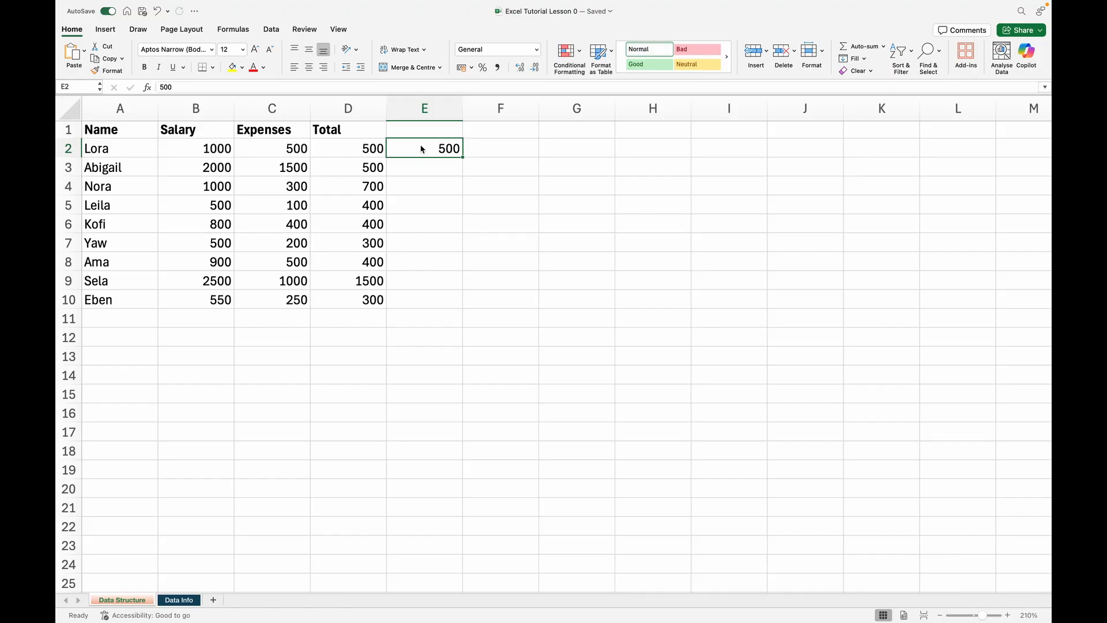
pyautogui.press('Delete')
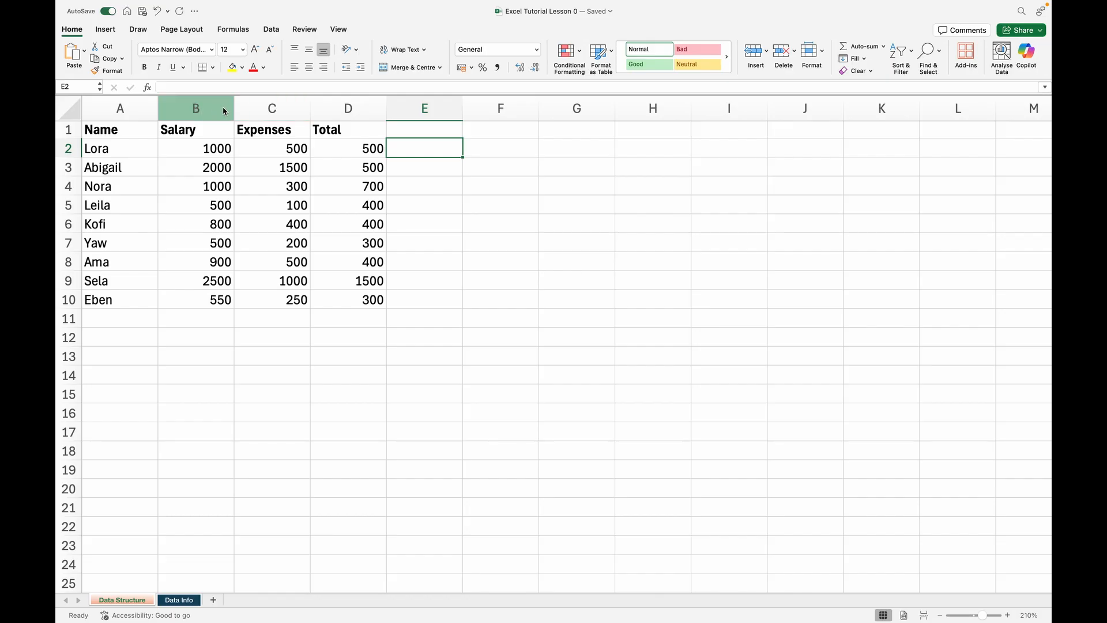
# Insert a blank column between the Salary and Expenses columns
pyautogui.click(277, 111)
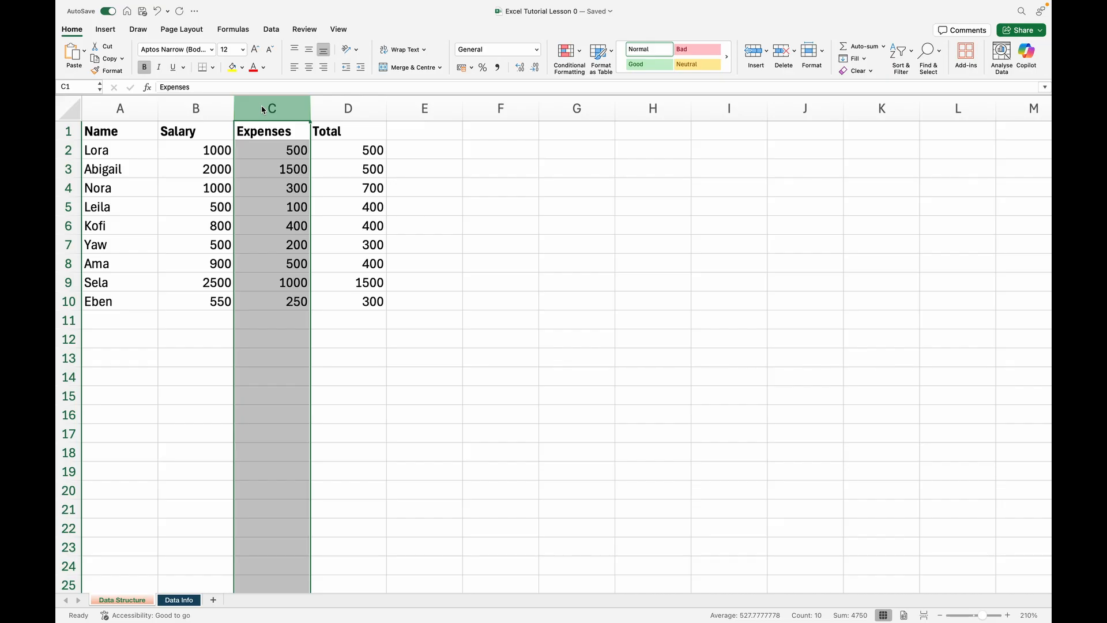
pyautogui.rightClick(263, 110)
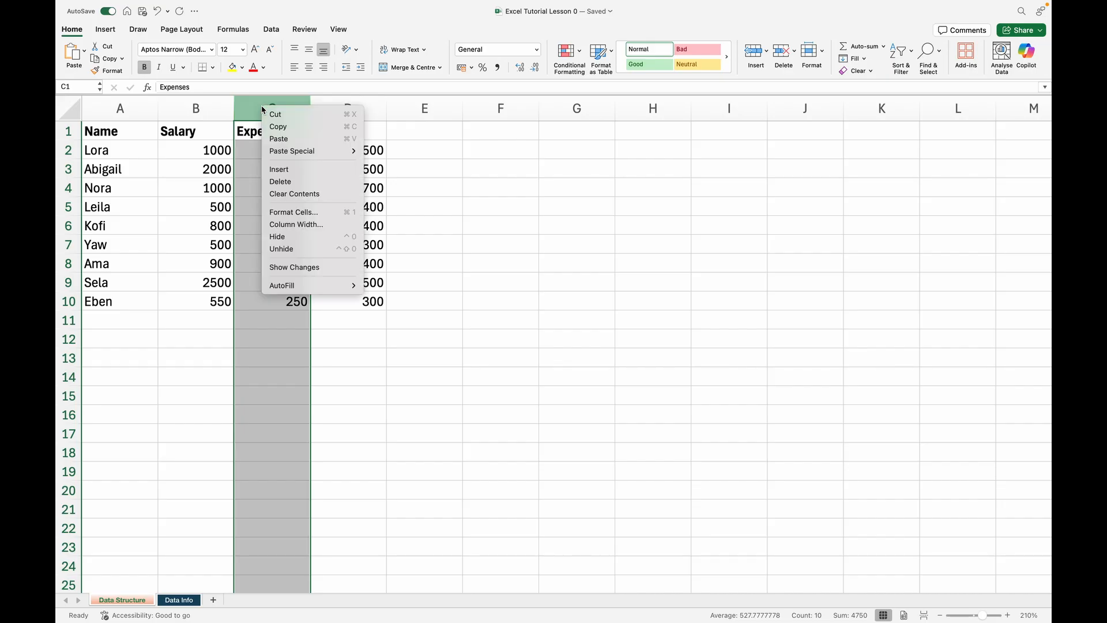
pyautogui.click(296, 173)
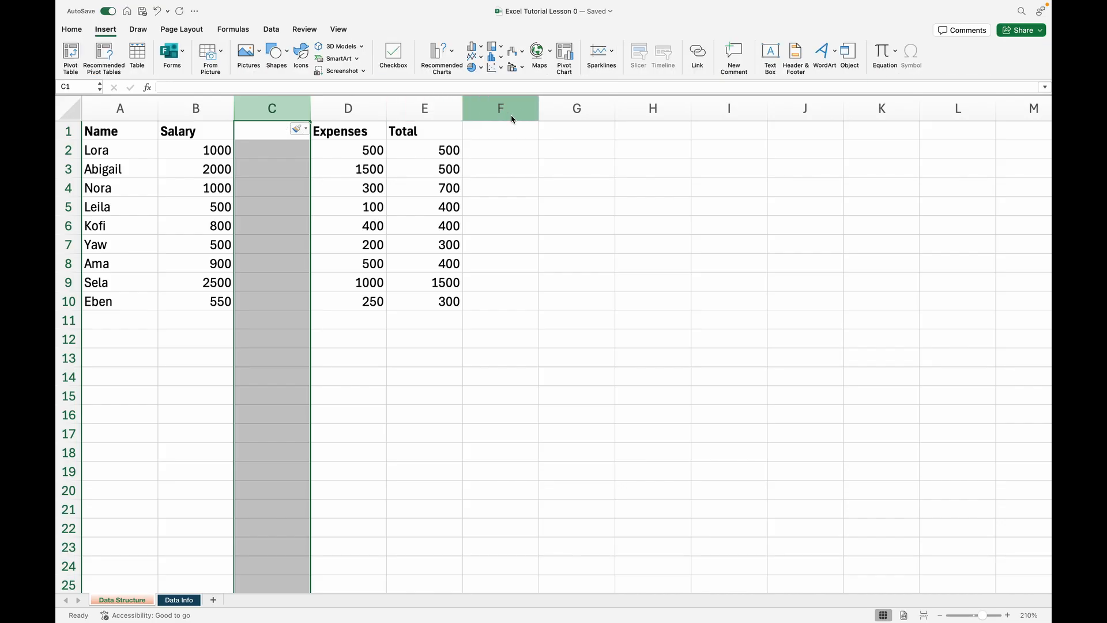
# Insert a blank column at column G, outside the data table
pyautogui.click(531, 106)
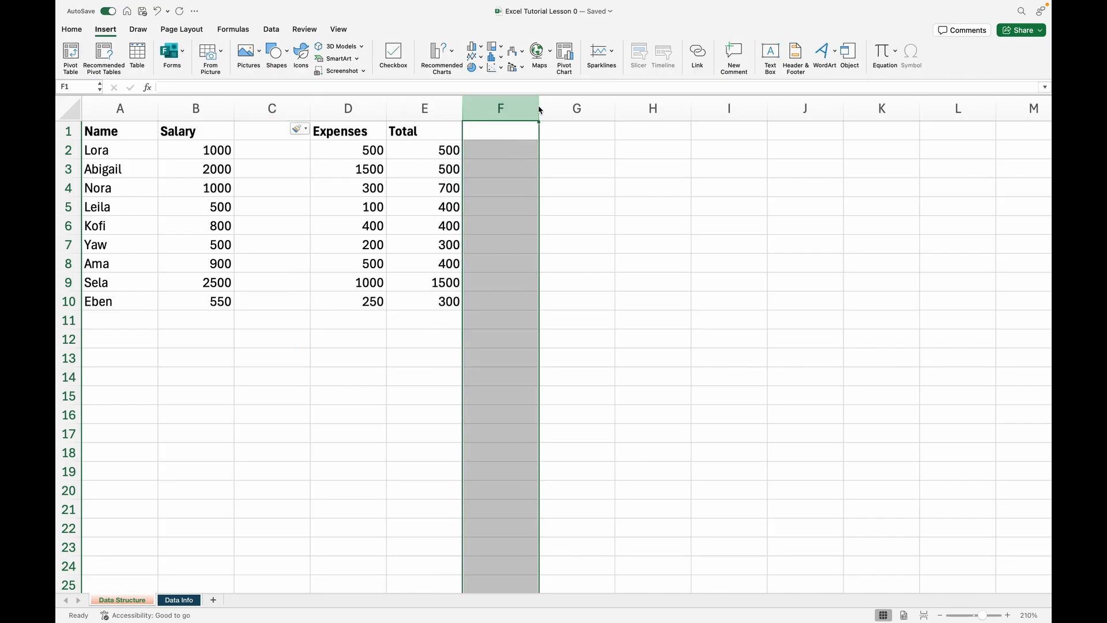
pyautogui.click(580, 110)
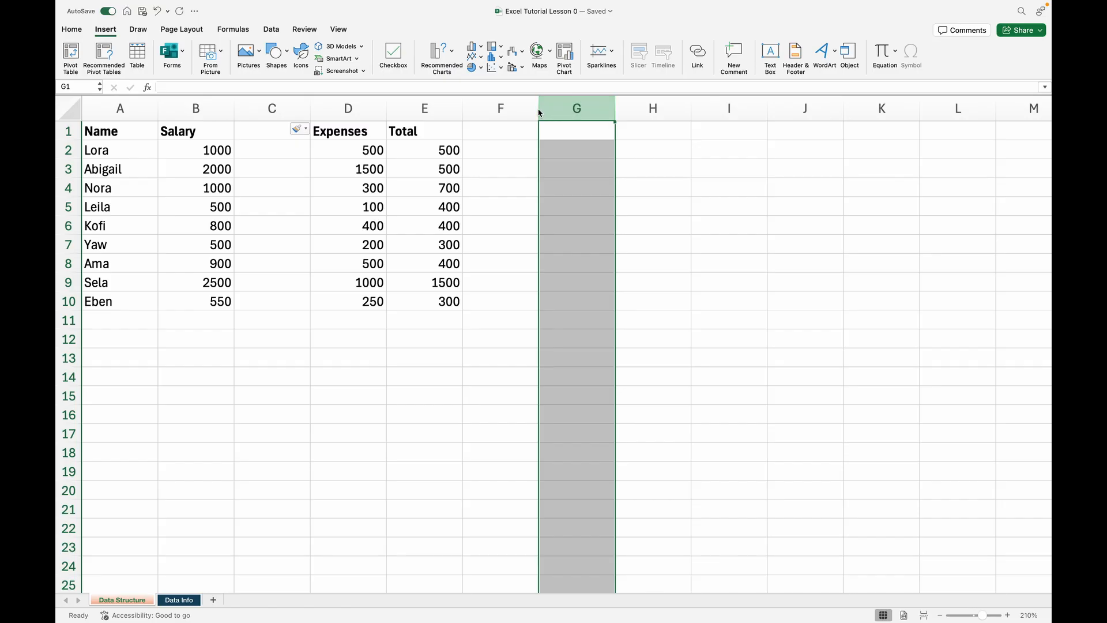
pyautogui.rightClick(556, 114)
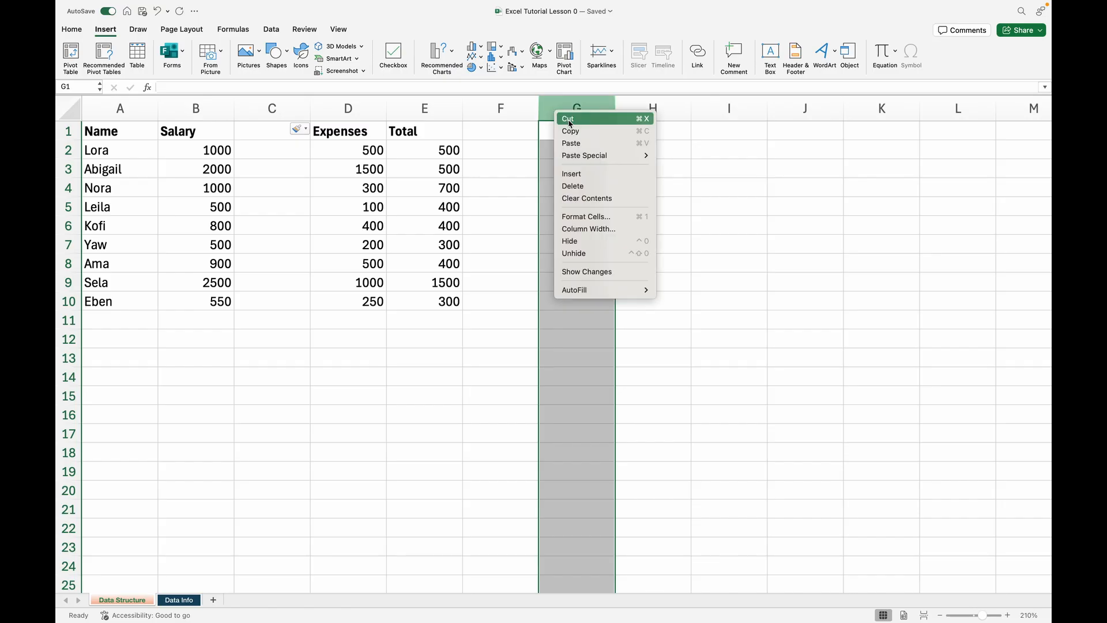
pyautogui.click(574, 174)
# Insert a blank row at row 4, below the second person's record
pyautogui.click(71, 202)
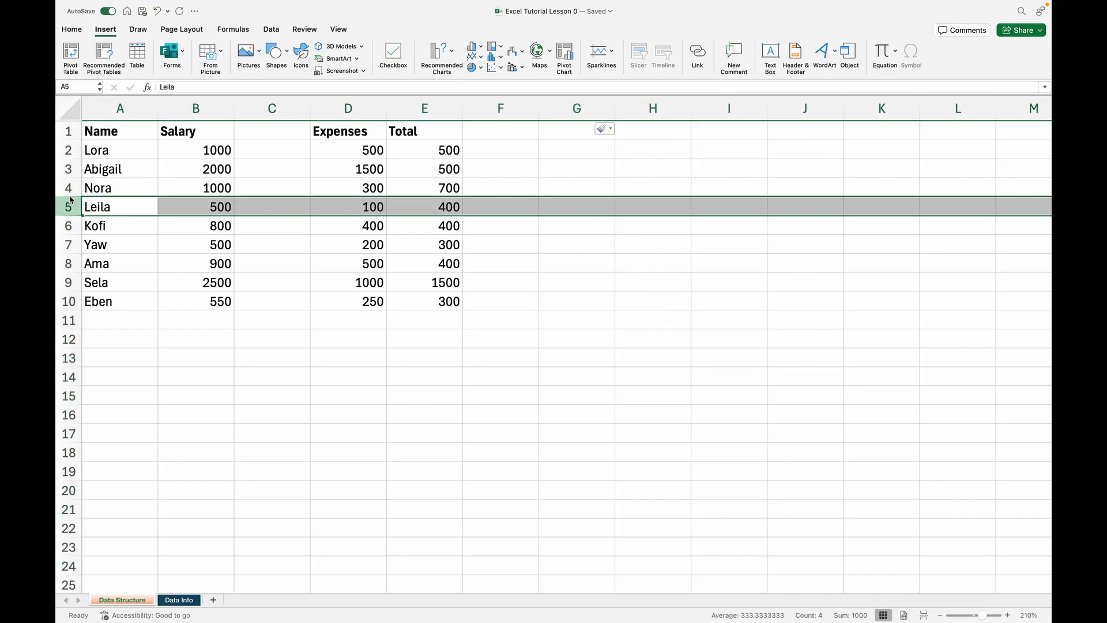
pyautogui.click(65, 190)
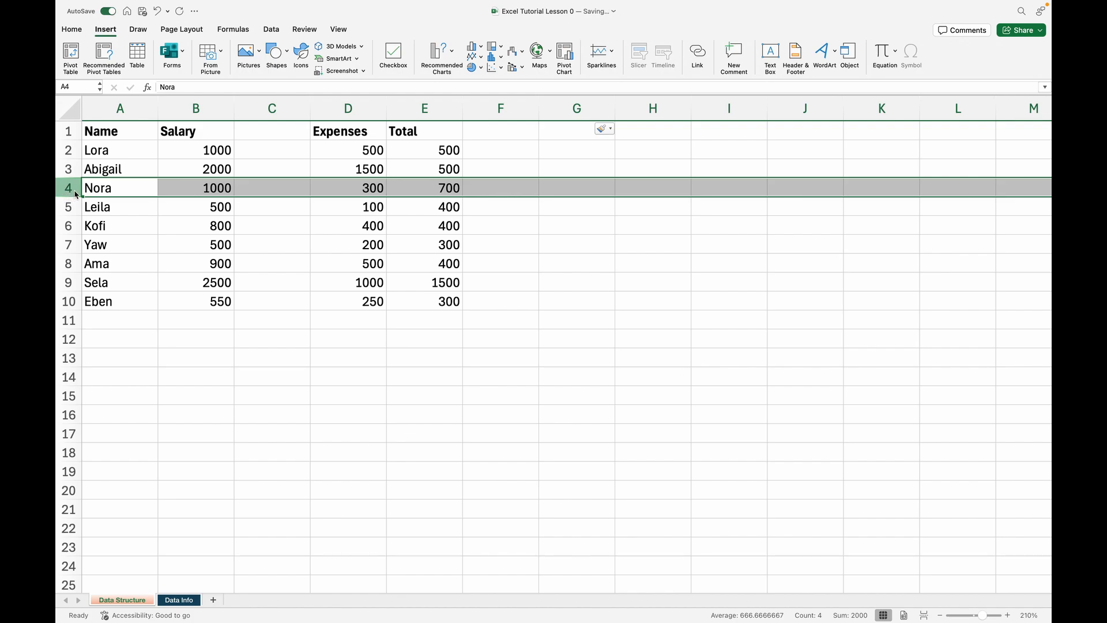
pyautogui.rightClick(76, 193)
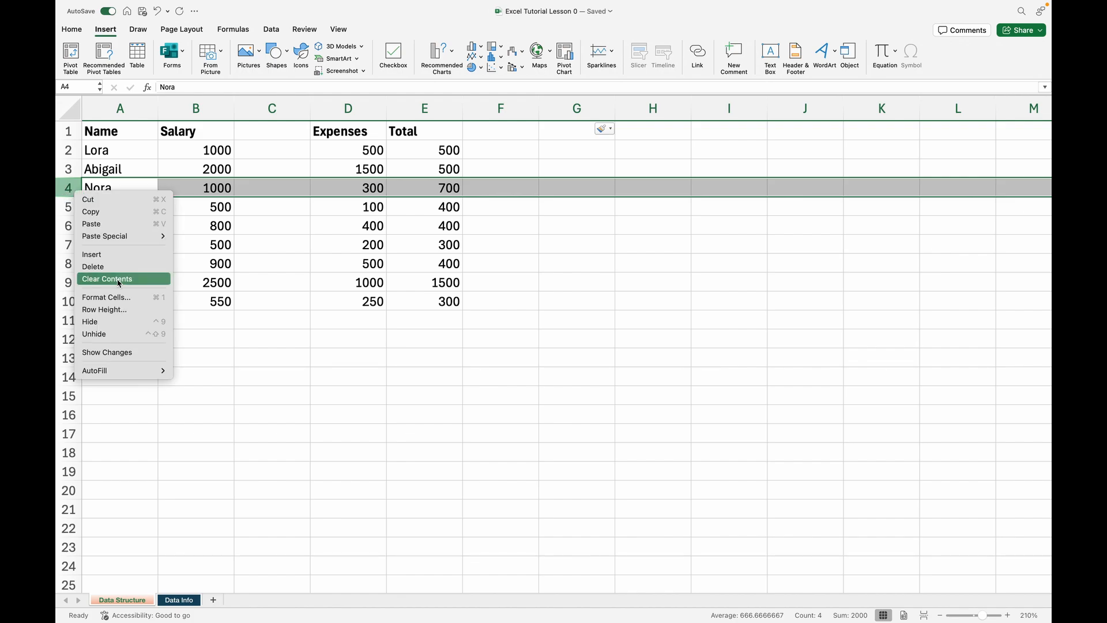
pyautogui.click(101, 256)
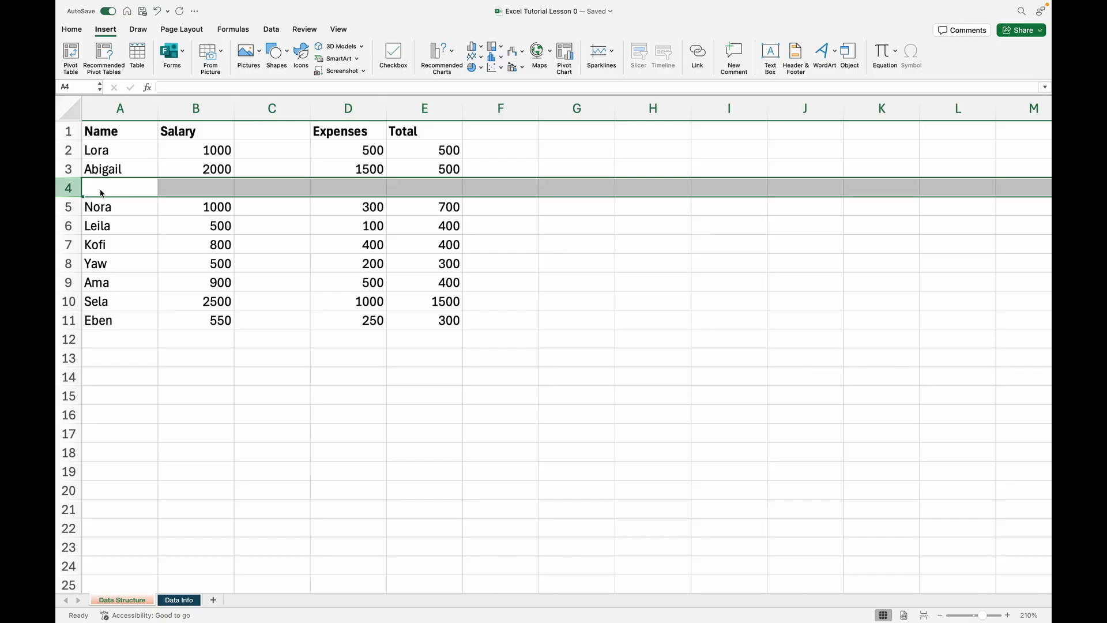
# Undo the row and column insertions, and redo only the blank column before Expenses
pyautogui.click(196, 26)
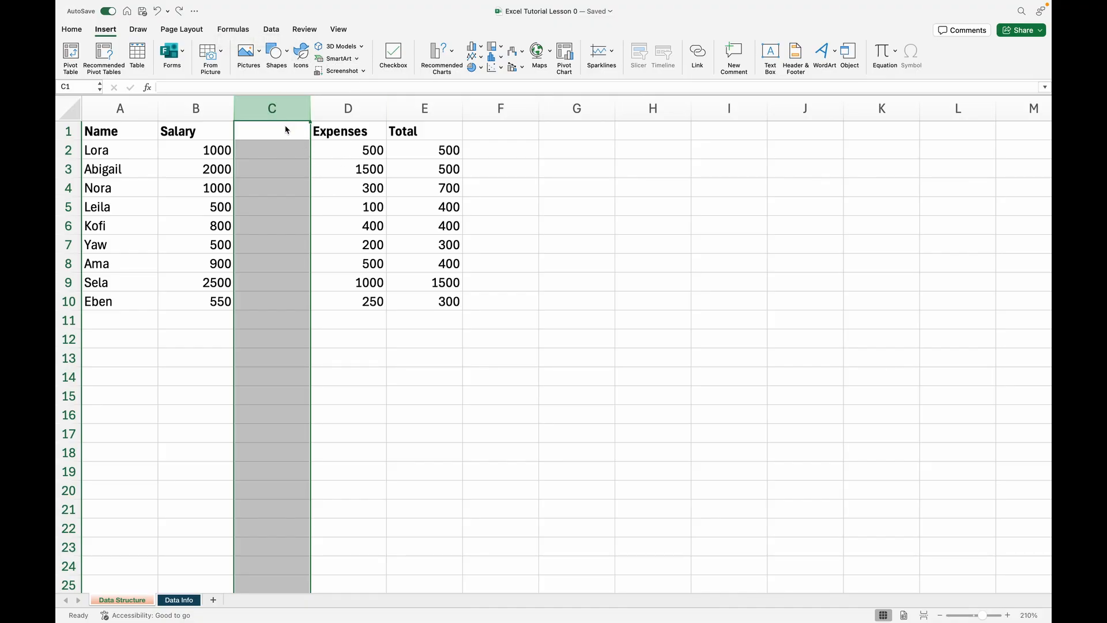
pyautogui.click(160, 11)
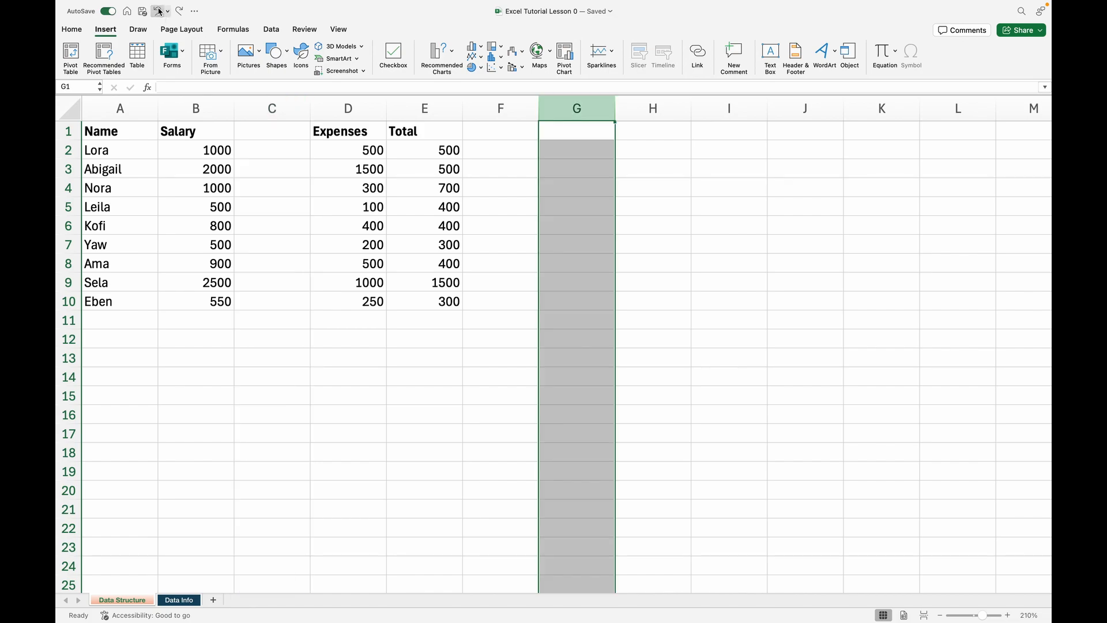
pyautogui.click(160, 11)
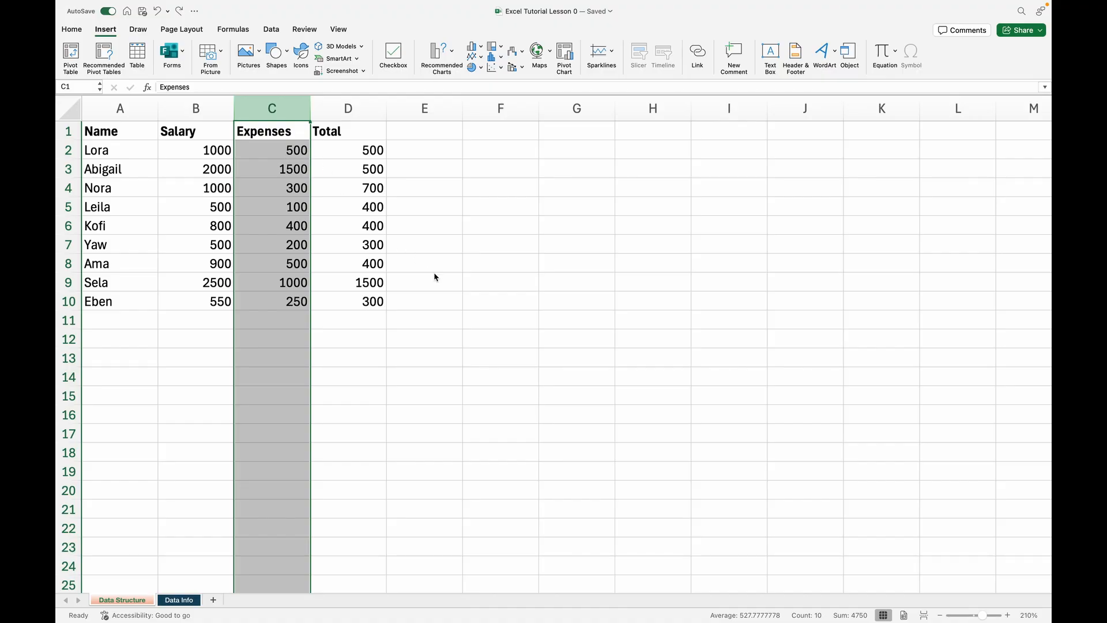
pyautogui.press('super+y')
# Enter 600 in cell F2, beside the first record's Total
pyautogui.click(384, 196)
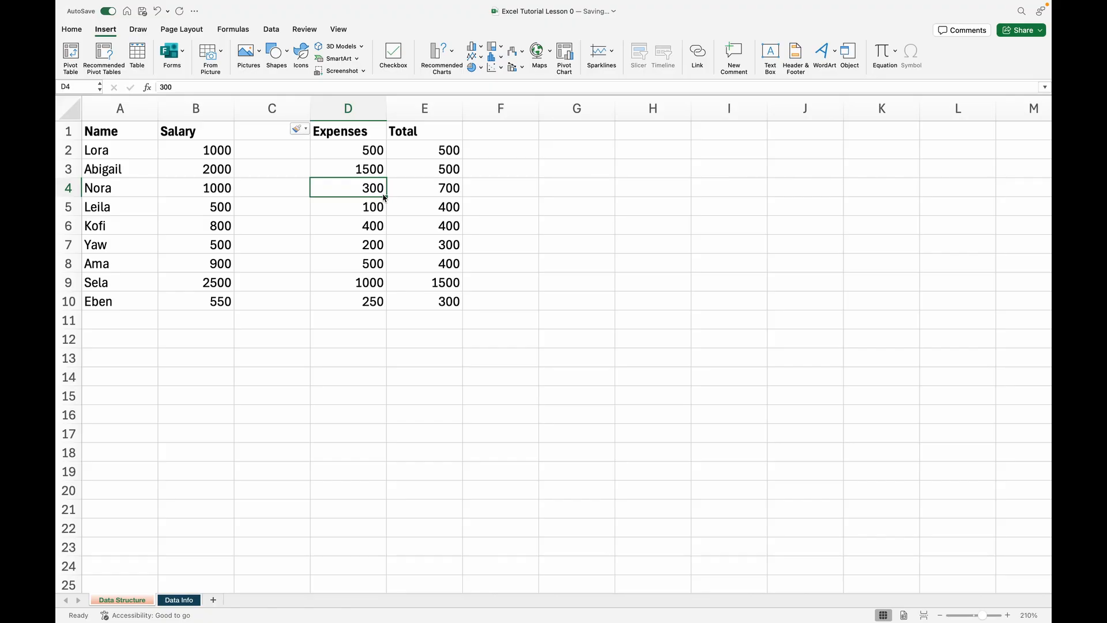
pyautogui.click(509, 152)
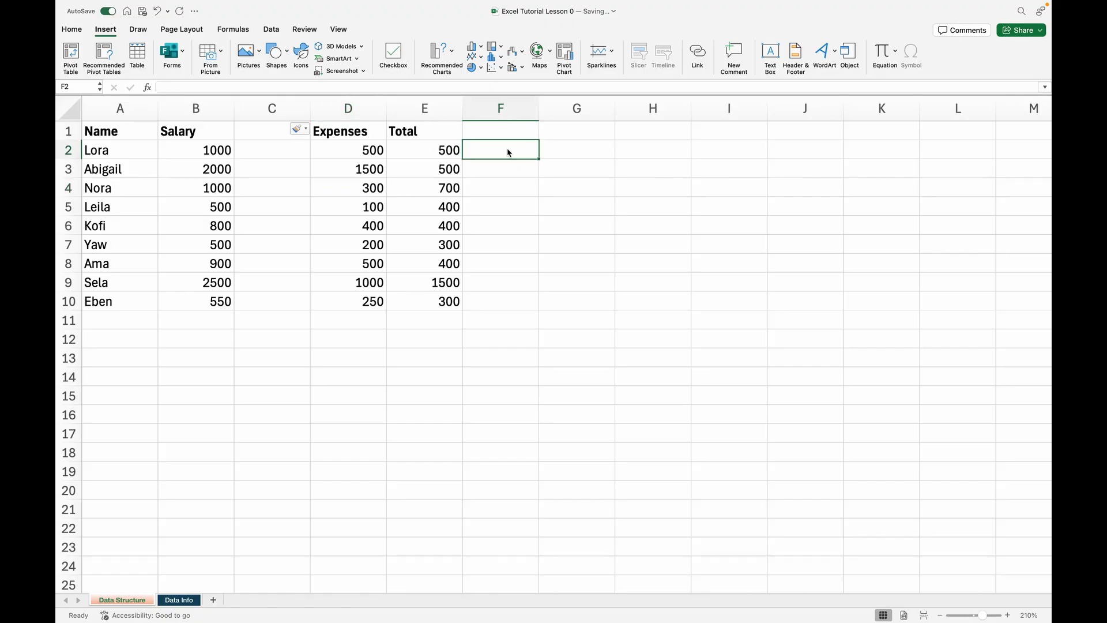
pyautogui.write('600')
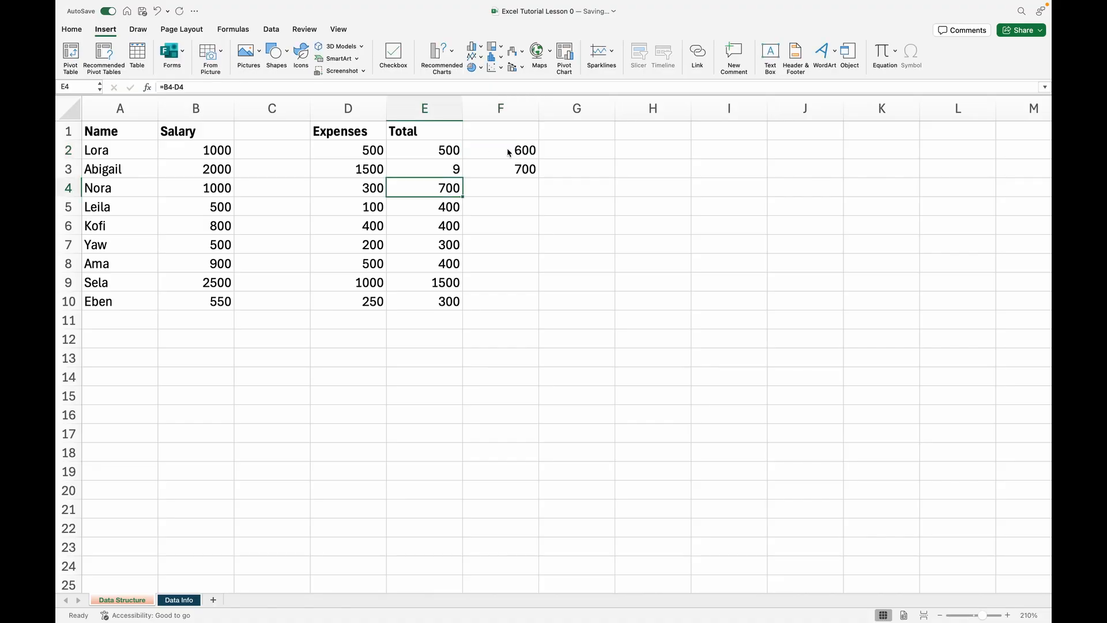
pyautogui.press('super+z')
# Undo the number entry in F2, redo it, and undo it once more
pyautogui.press('super+z')
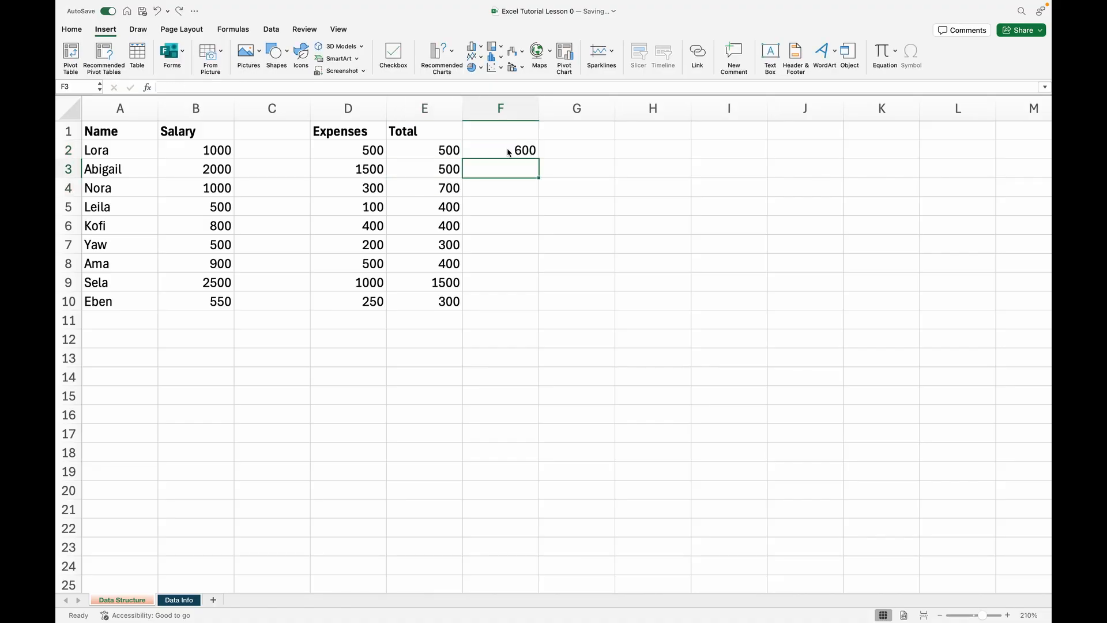
pyautogui.press('super+z')
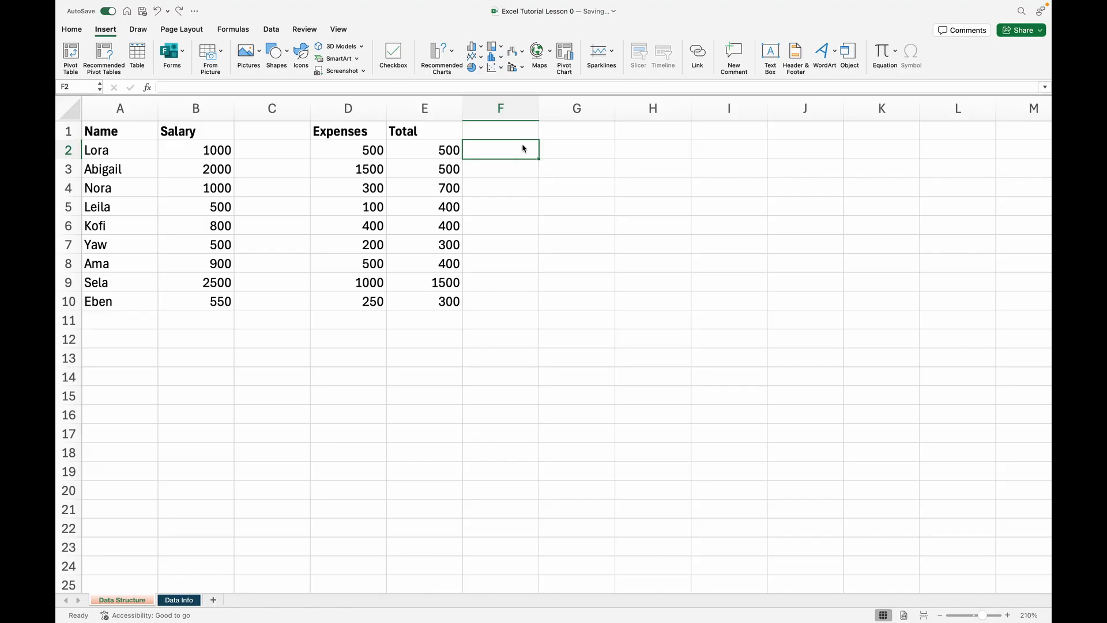
pyautogui.click(180, 11)
pyautogui.press('super+z')
pyautogui.click(531, 201)
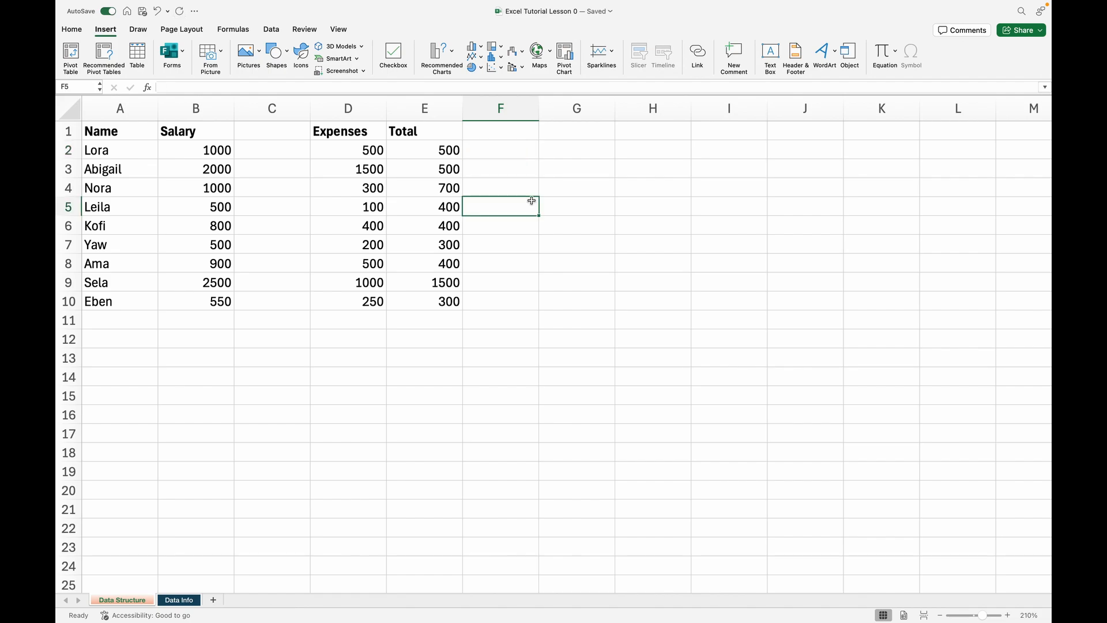
pyautogui.click(507, 146)
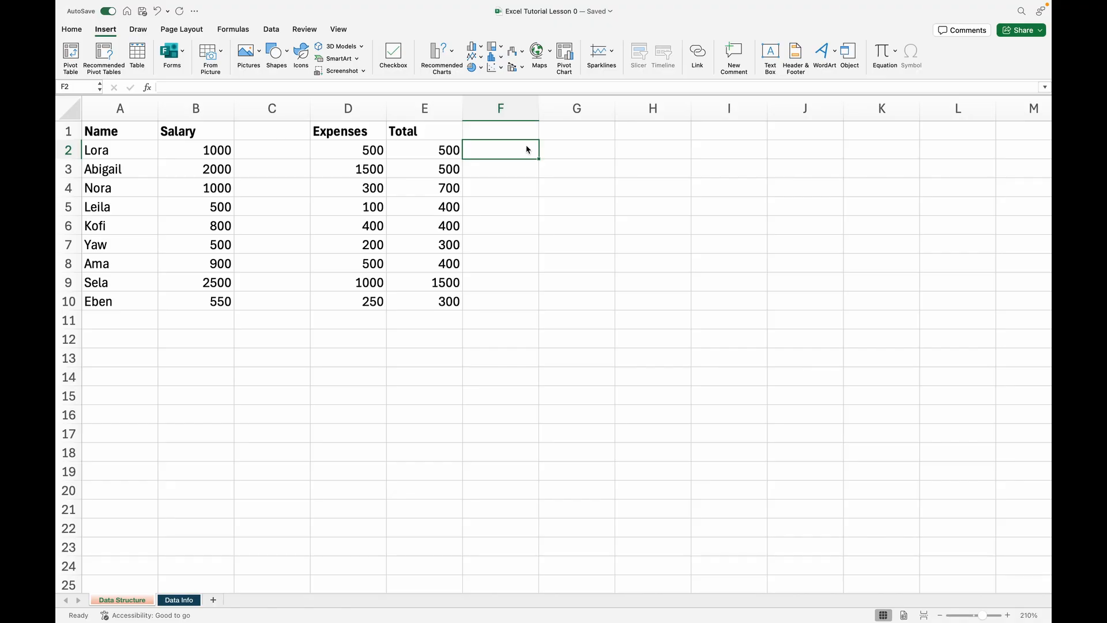
pyautogui.write('=')
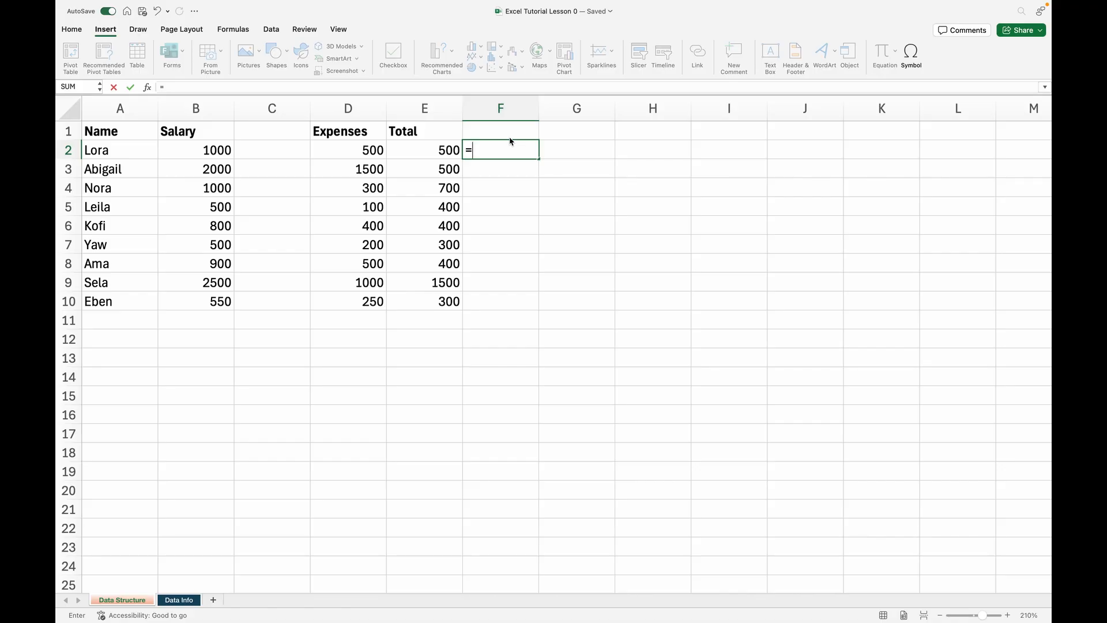
pyautogui.press('Escape')
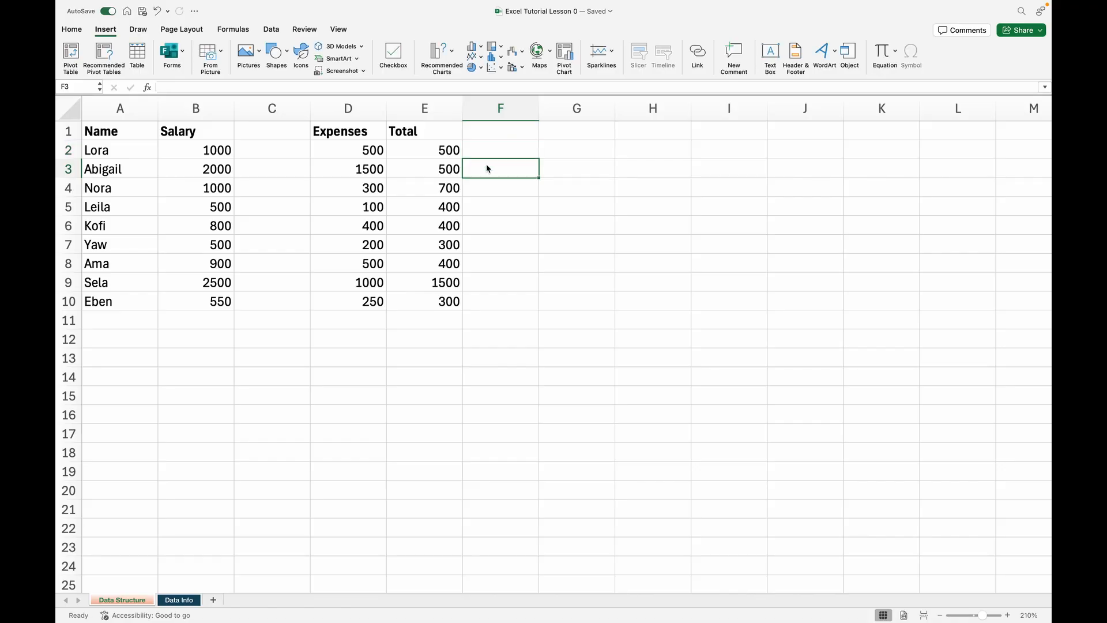
# Enter the formula =D3-E3 in cell F3 to subtract the row's Total from its Expenses
pyautogui.click(355, 171)
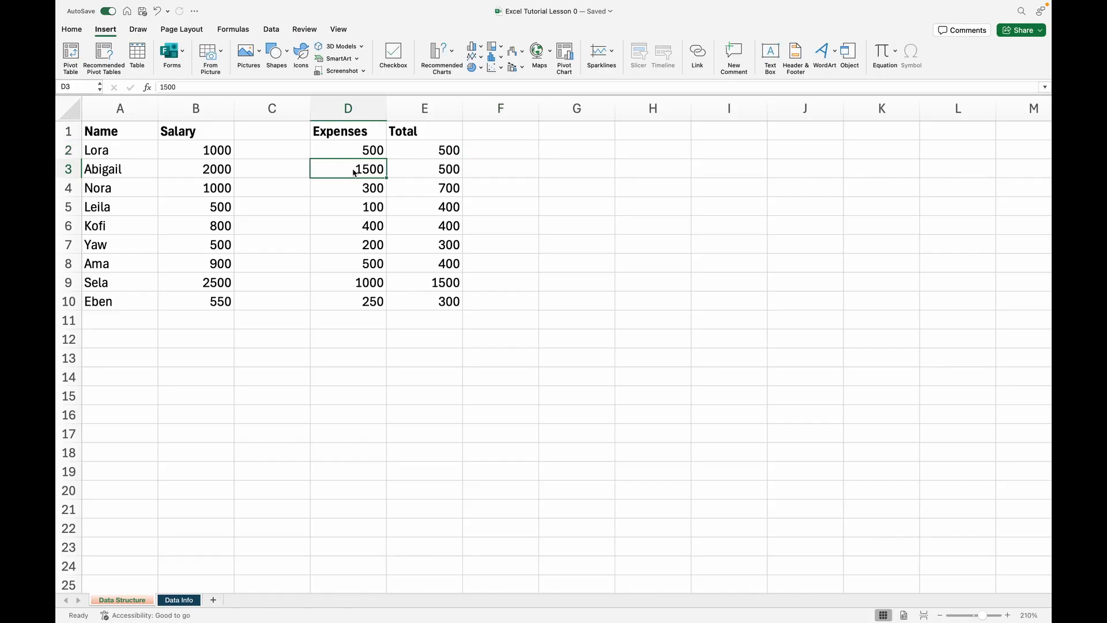
pyautogui.click(436, 172)
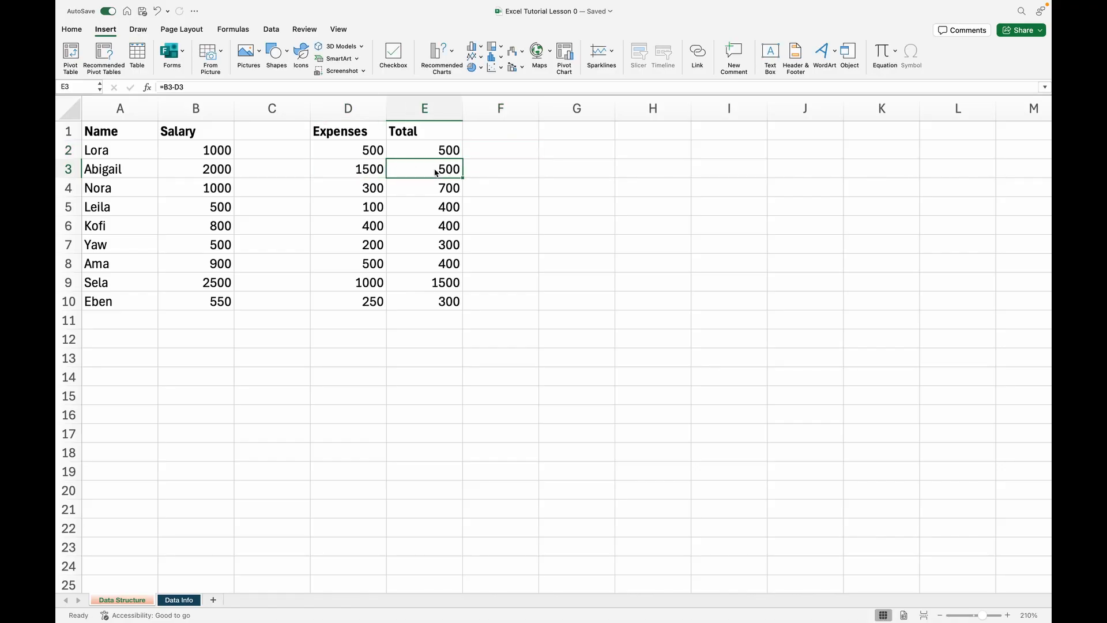
pyautogui.click(485, 173)
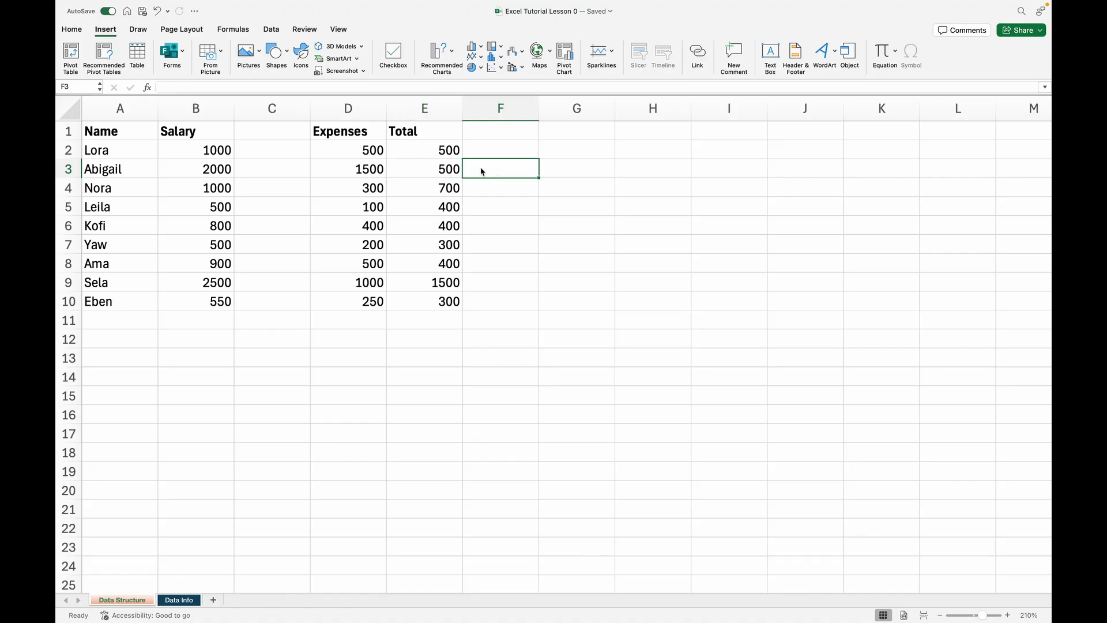
pyautogui.write('=')
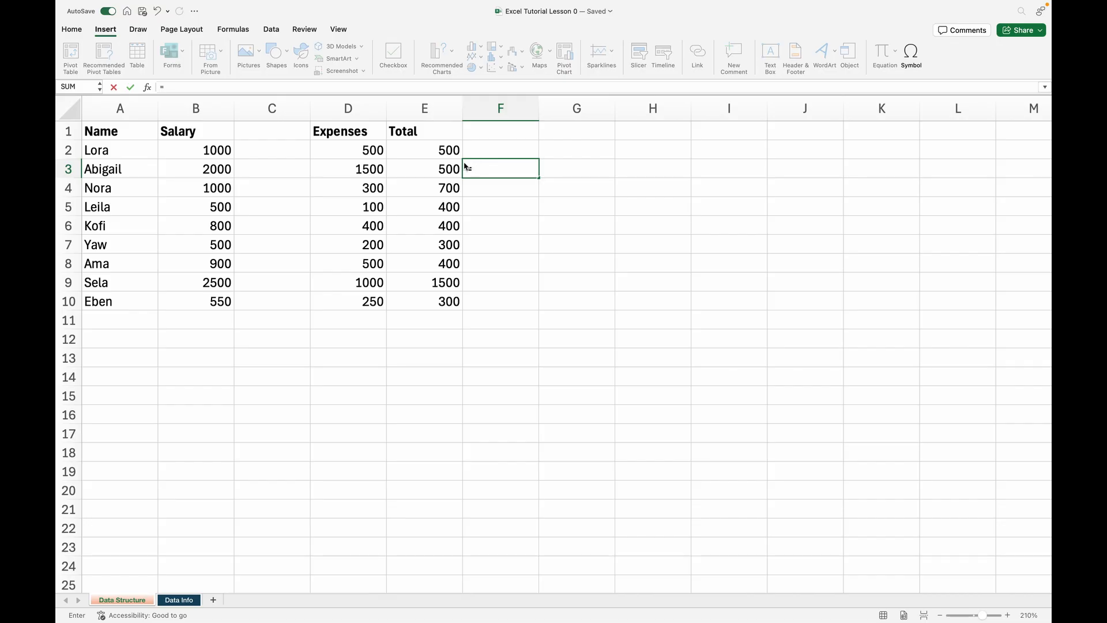
pyautogui.click(363, 169)
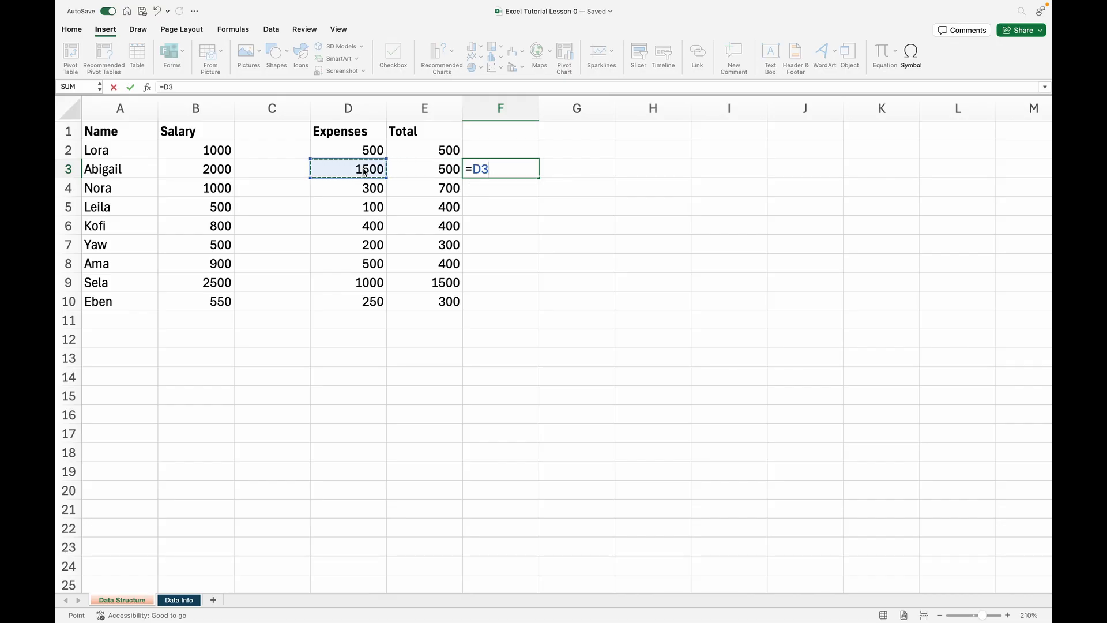
pyautogui.write('-')
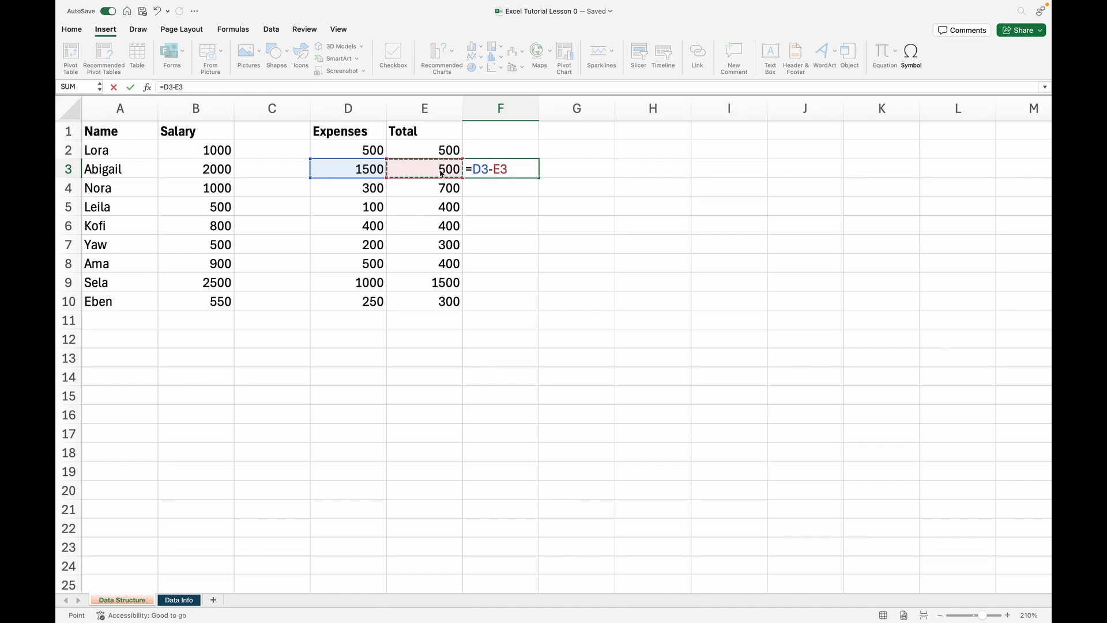
pyautogui.press('Return')
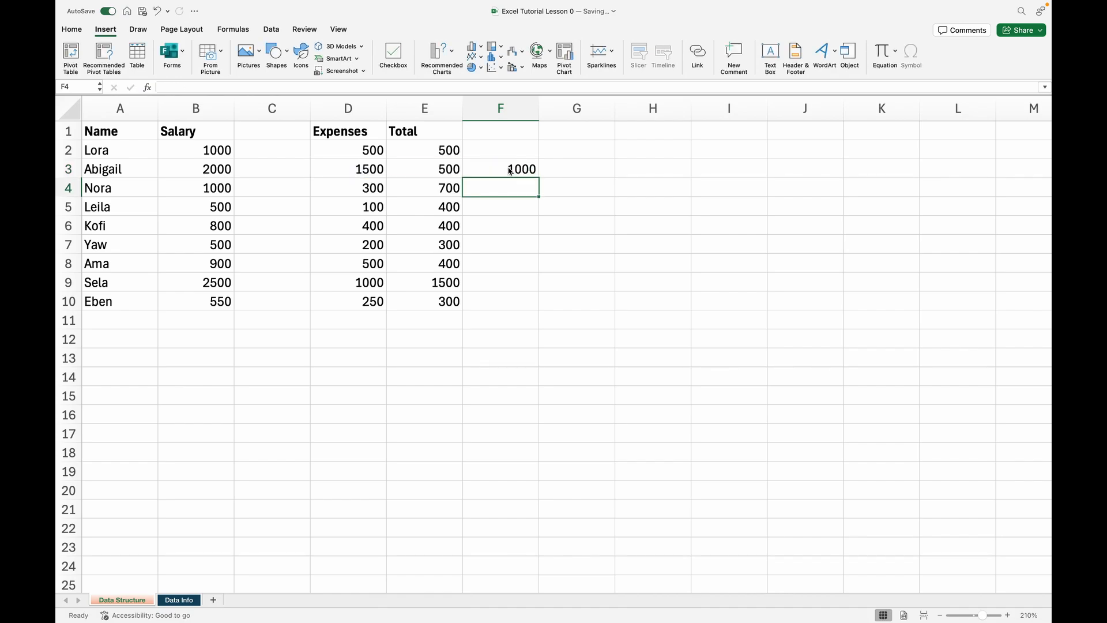